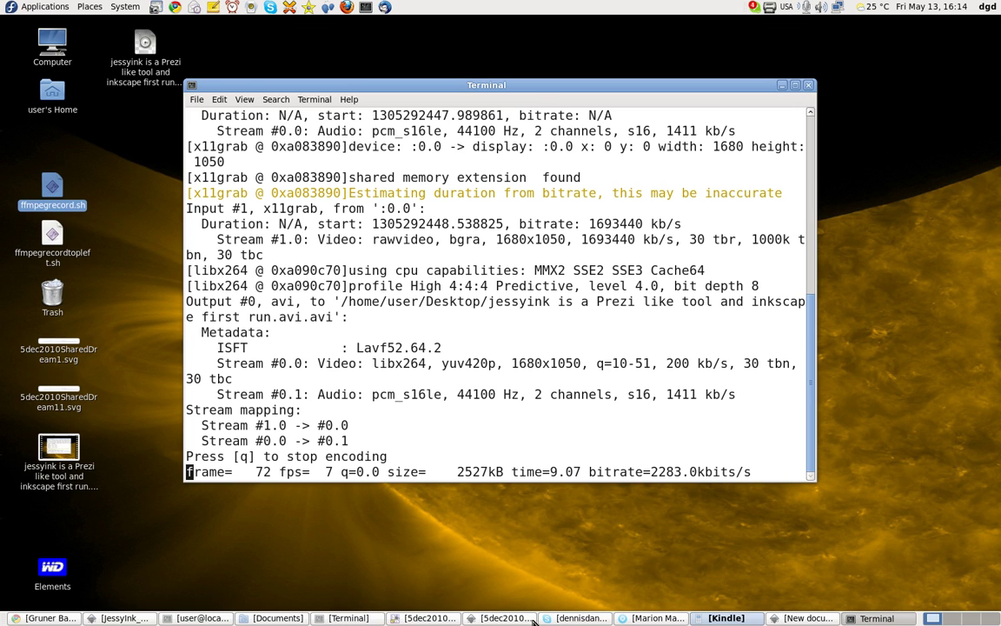
# Raise the Inkscape window holding the JessyInk showcase presentation from the taskbar.
pyautogui.click(129, 619)
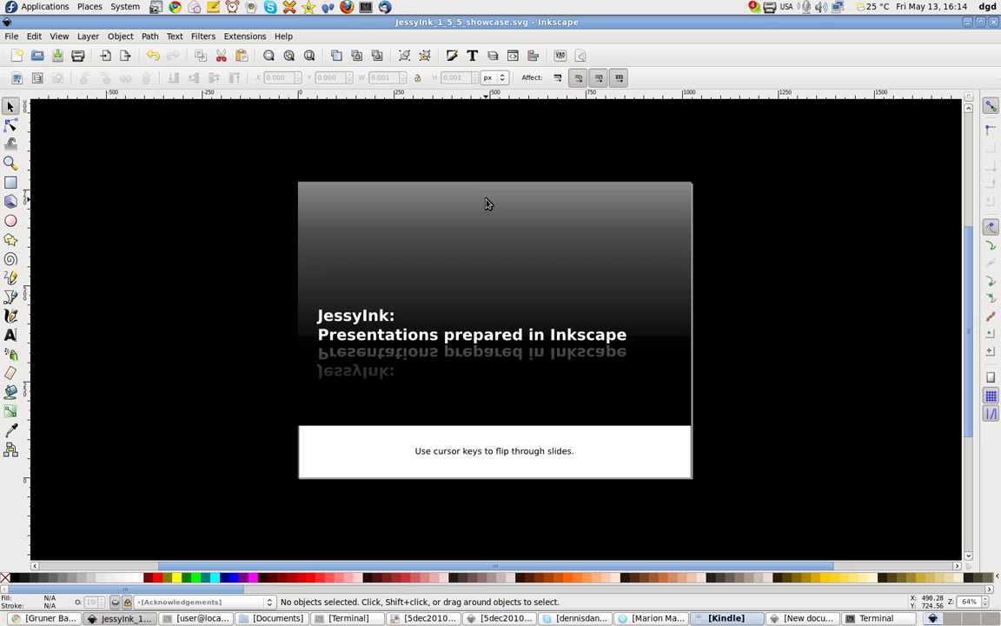
# Save a copy in Plain SVG (*.svg) format as JessyInk_1_5_5_showcase.svg in the Desktop folder.
pyautogui.click(12, 38)
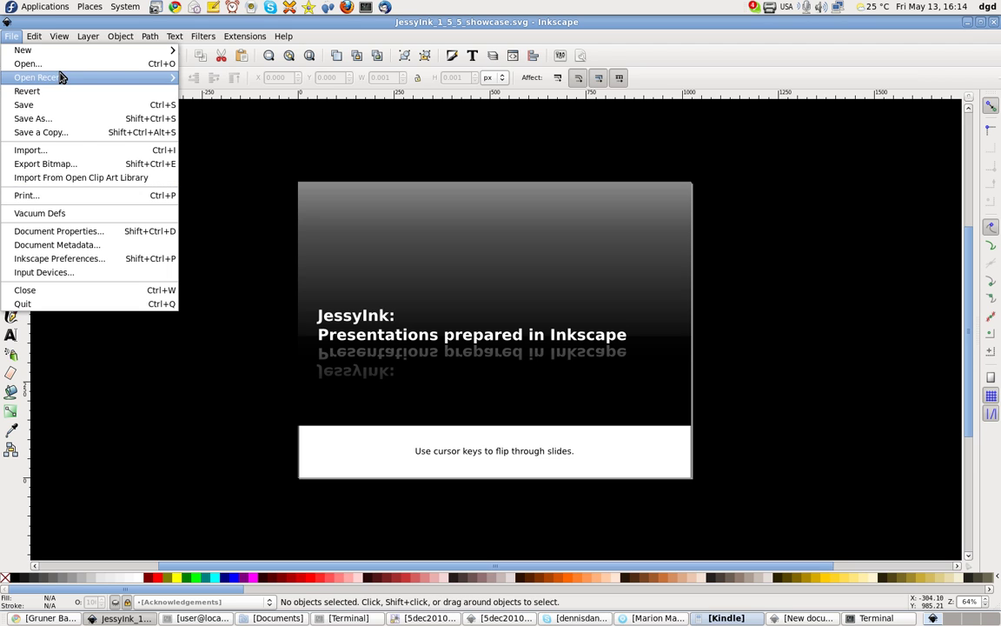
pyautogui.click(60, 132)
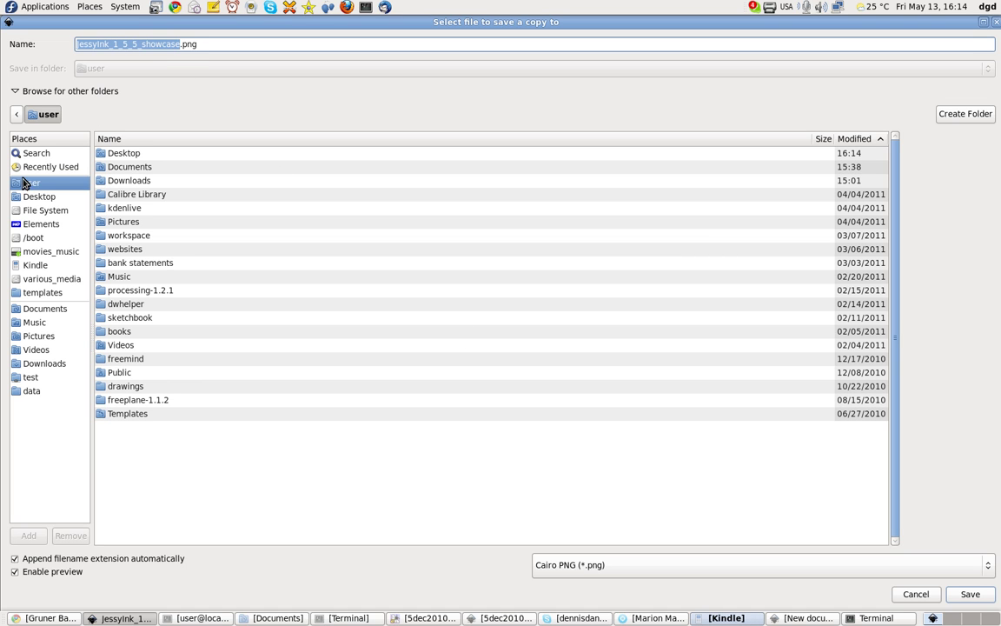
pyautogui.click(859, 574)
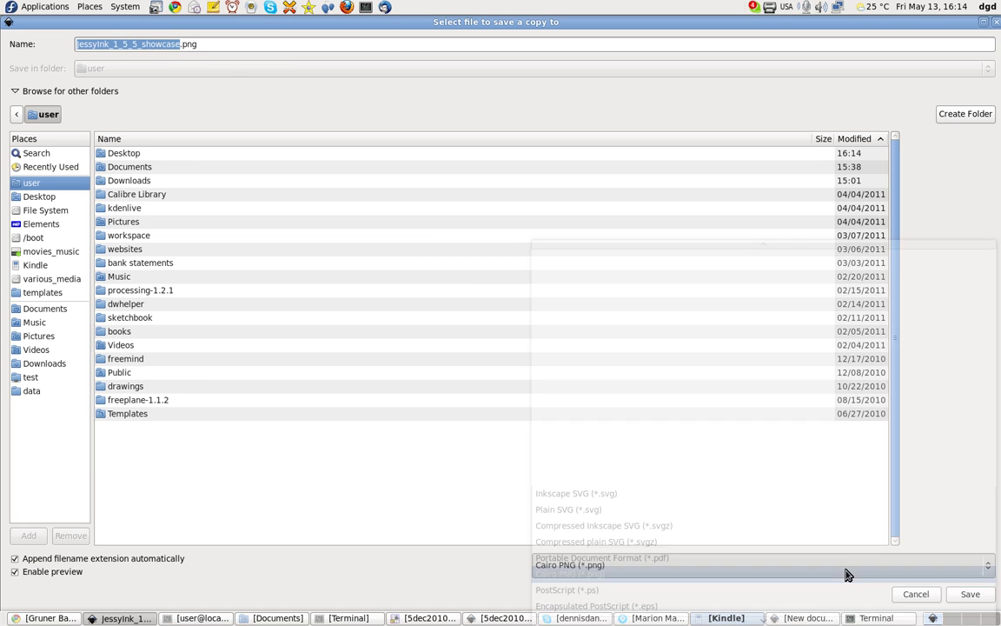
pyautogui.click(644, 510)
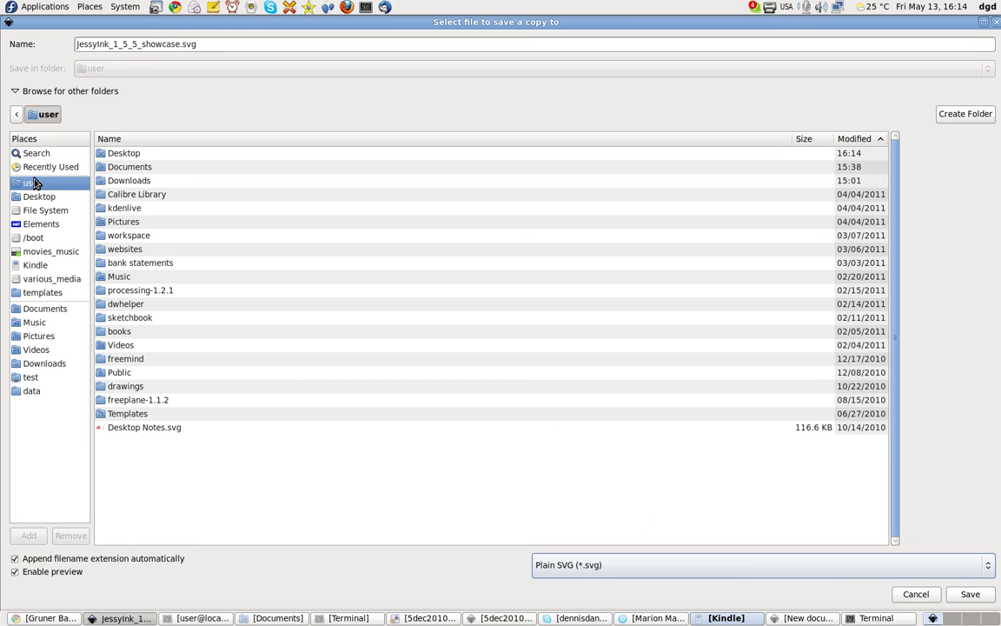
pyautogui.click(129, 155)
pyautogui.doubleClick(128, 154)
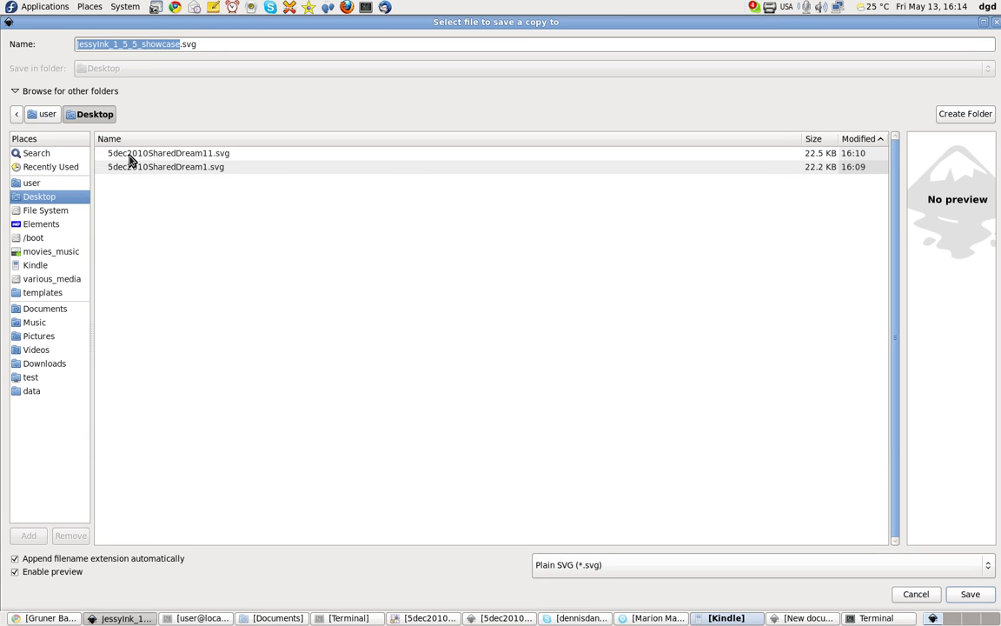
pyautogui.click(970, 594)
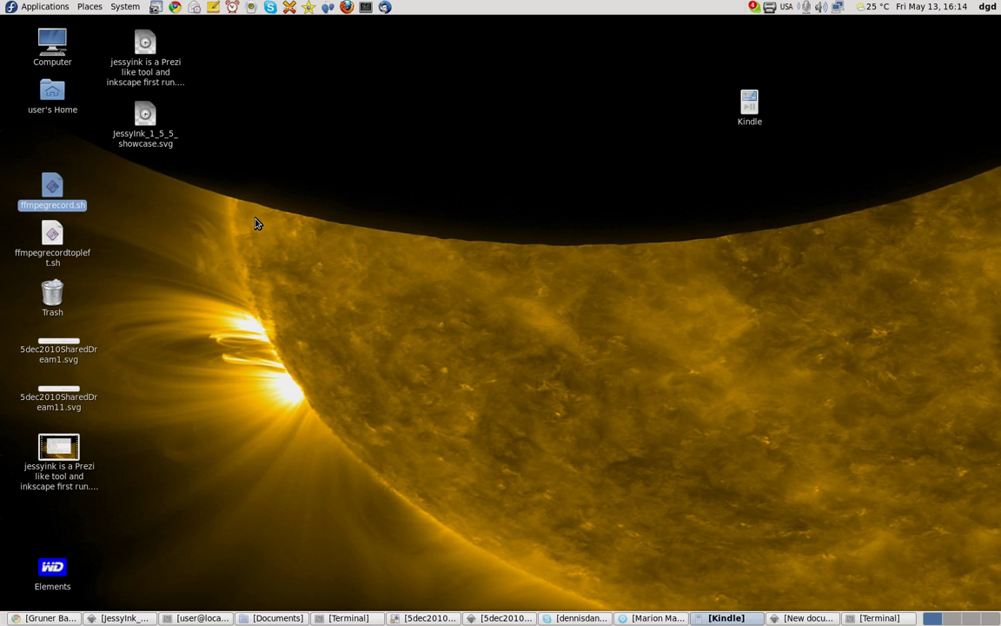
# Open the JessyInk_1_5_5_showcase.svg desktop icon with Google Chrome.
pyautogui.click(250, 223)
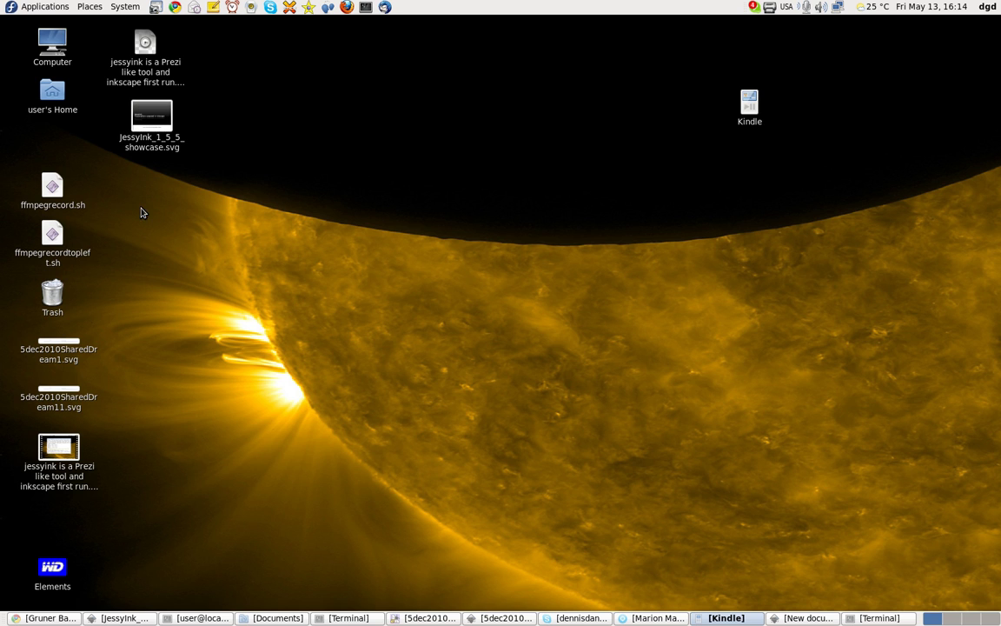
pyautogui.rightClick(157, 116)
pyautogui.moveTo(191, 136)
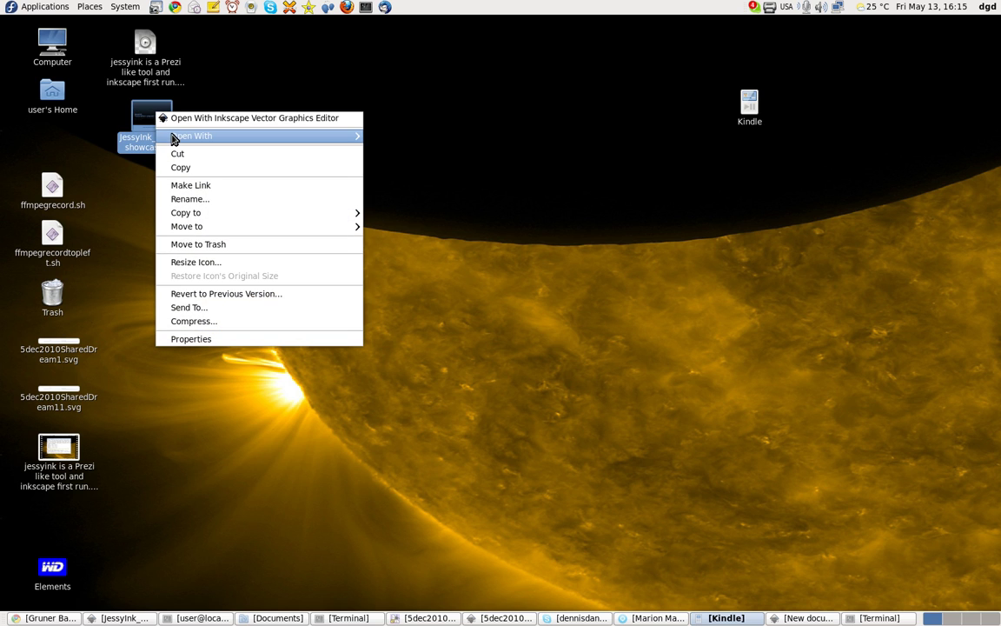
pyautogui.click(426, 250)
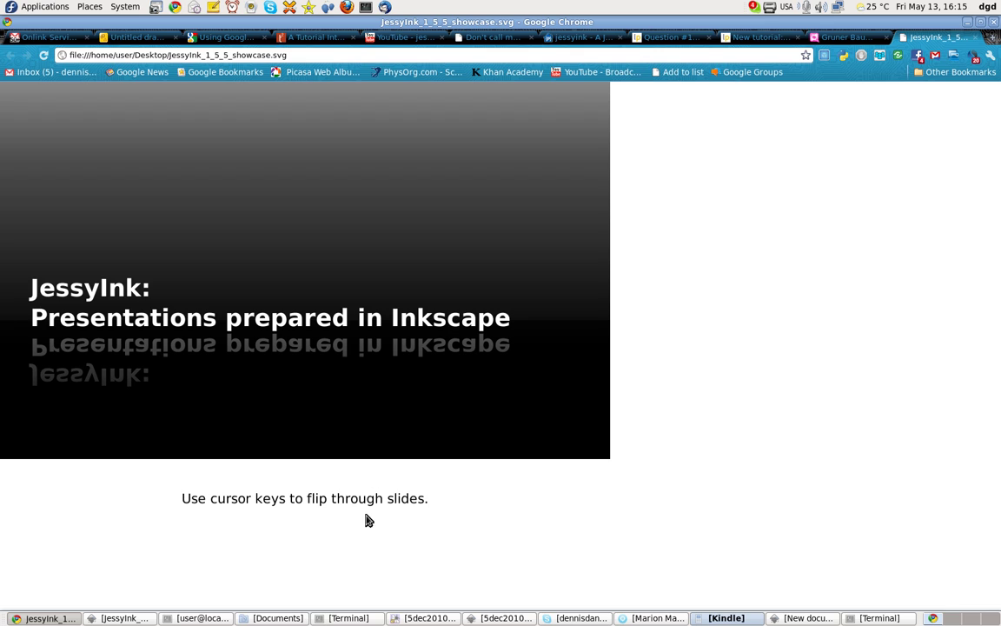
# Select part of the title slide's caption text, then close the presentation tab.
pyautogui.moveTo(212, 500); pyautogui.dragTo(401, 502)
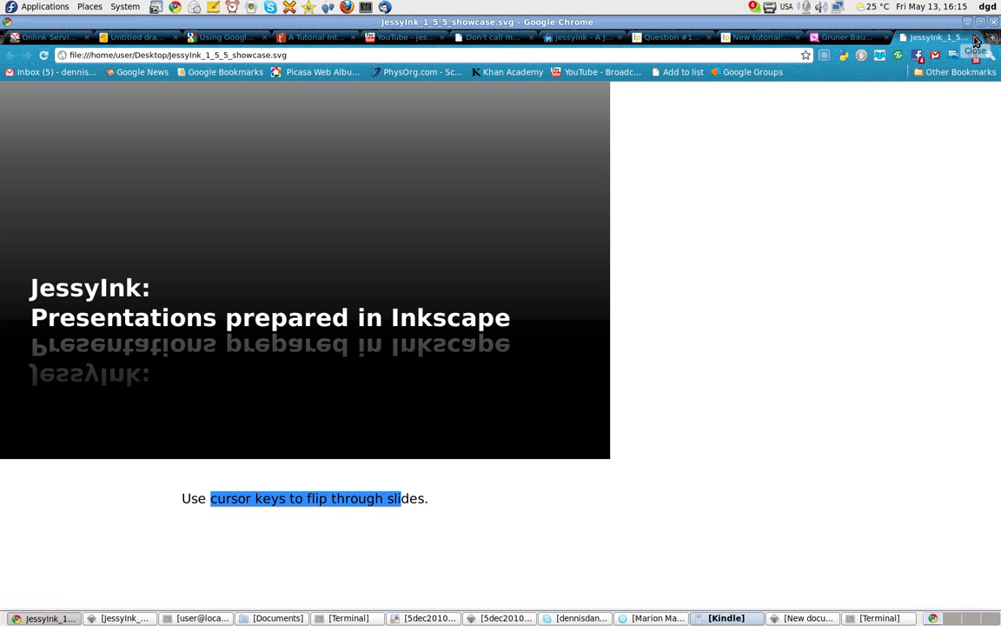
pyautogui.click(975, 41)
# Close the 5dec2010SharedDream.svg drawing with Ctrl+W, discarding its unsaved changes.
pyautogui.click(500, 618)
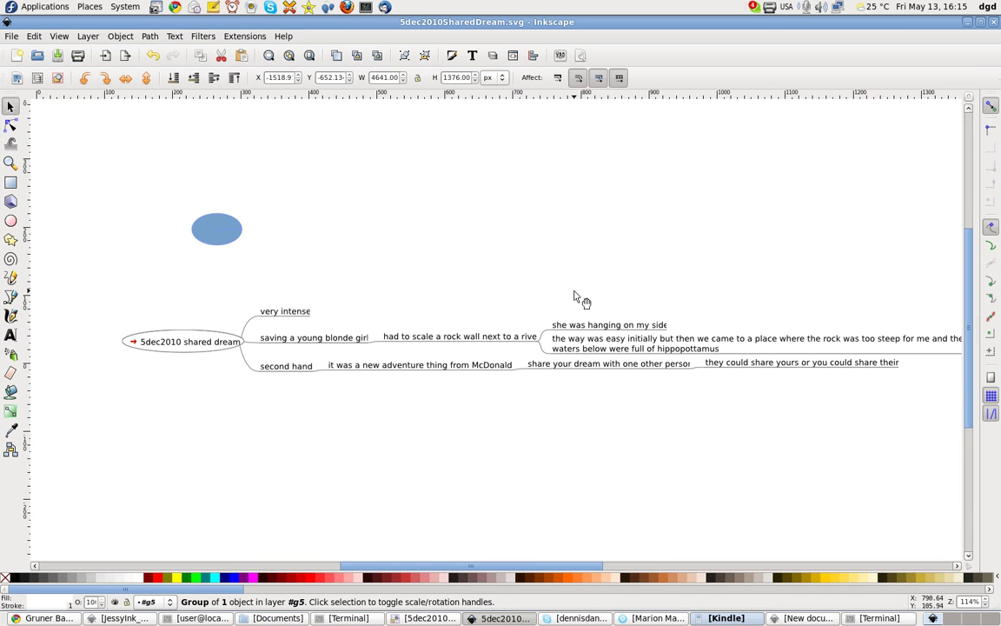
pyautogui.hotkey('ctrl', 'w')
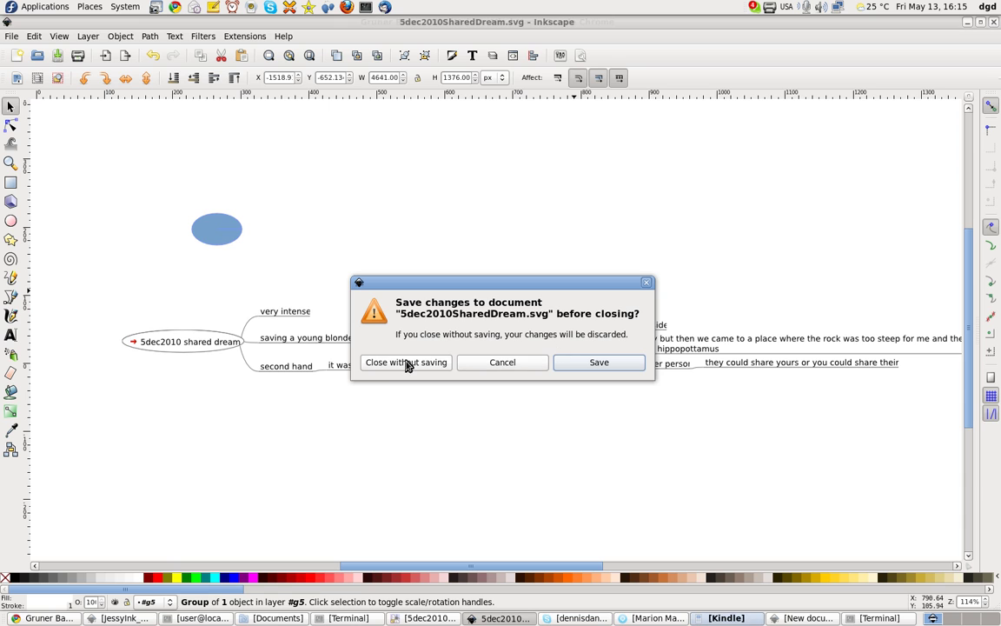
pyautogui.click(407, 363)
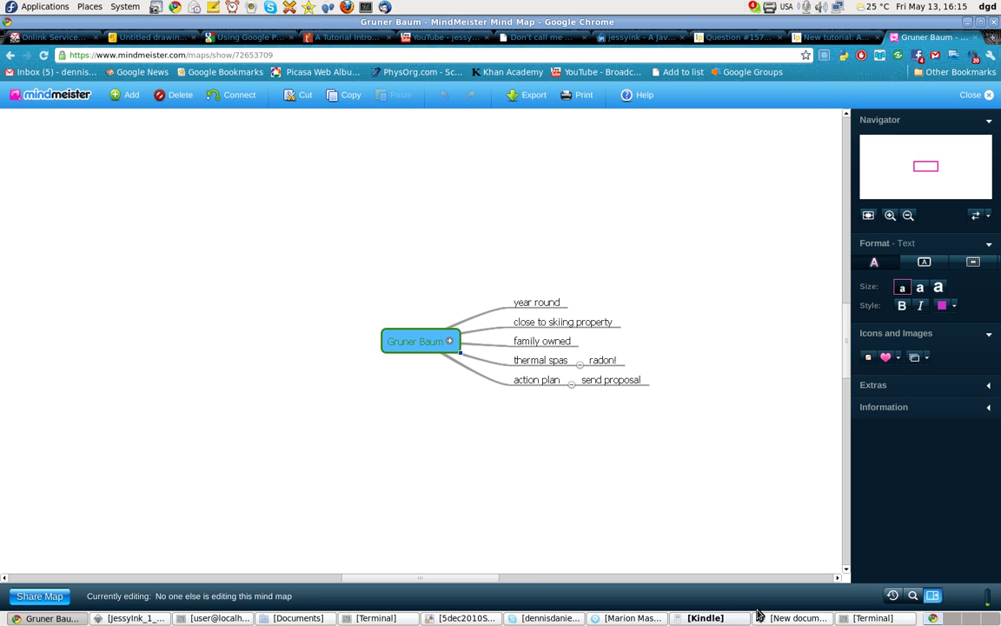
# Close the MindMeister Gruner Baum tab and bring the JessyInk Inkscape window forward.
pyautogui.hotkey('ctrl', 'w')
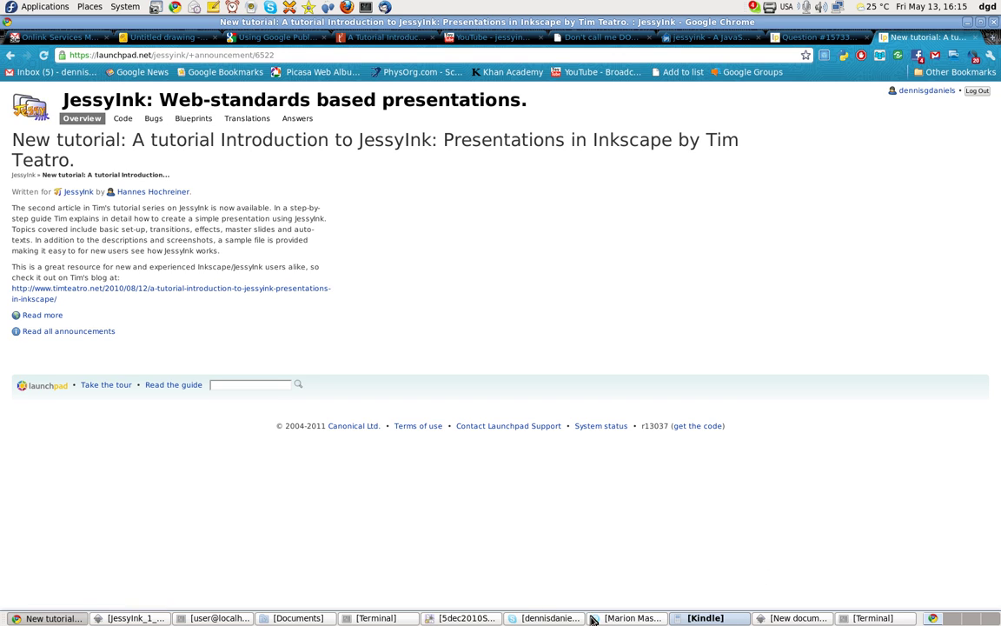
pyautogui.click(144, 616)
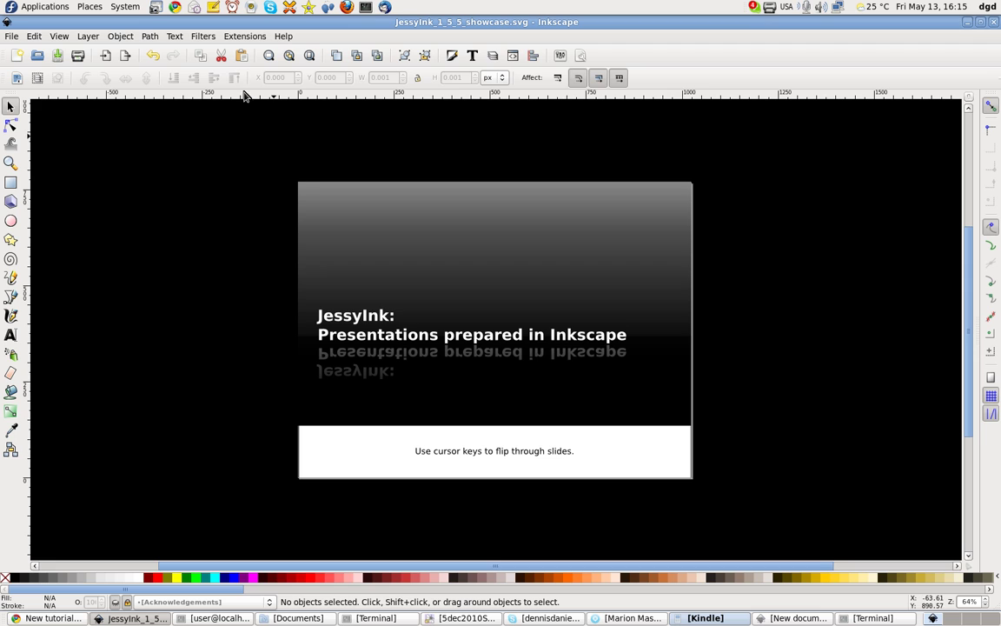
pyautogui.click(285, 36)
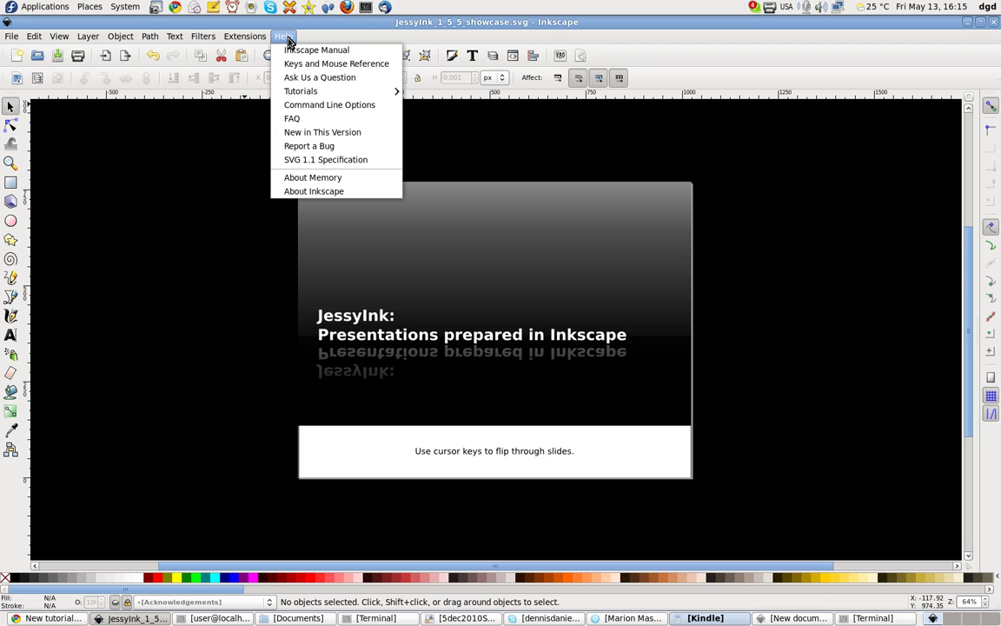
pyautogui.click(321, 200)
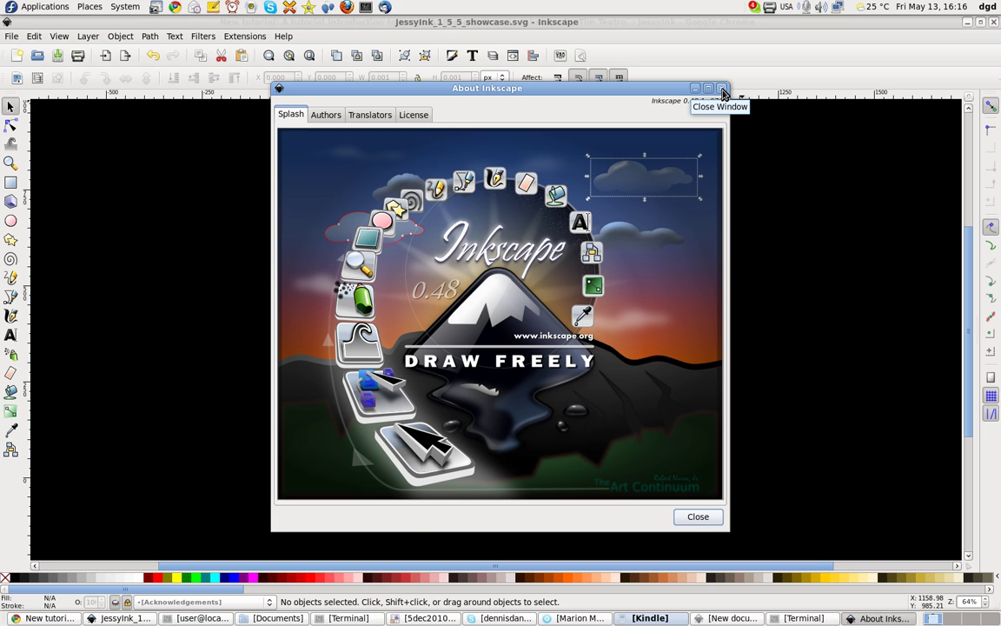
pyautogui.click(723, 89)
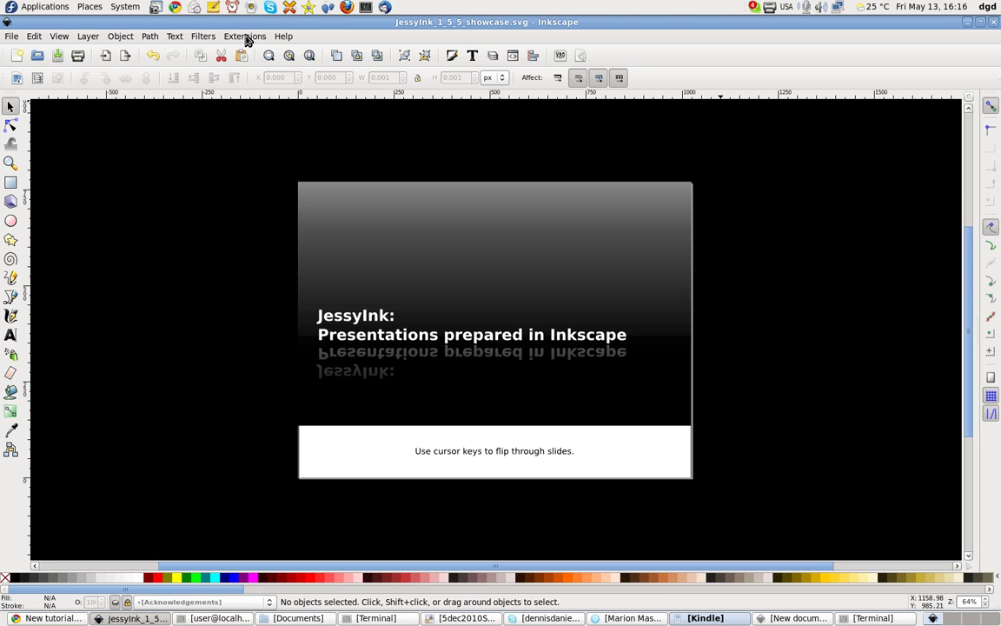
# Run the JessyInk Summary extension on the presentation, with live preview left off.
pyautogui.click(247, 38)
pyautogui.moveTo(250, 136)
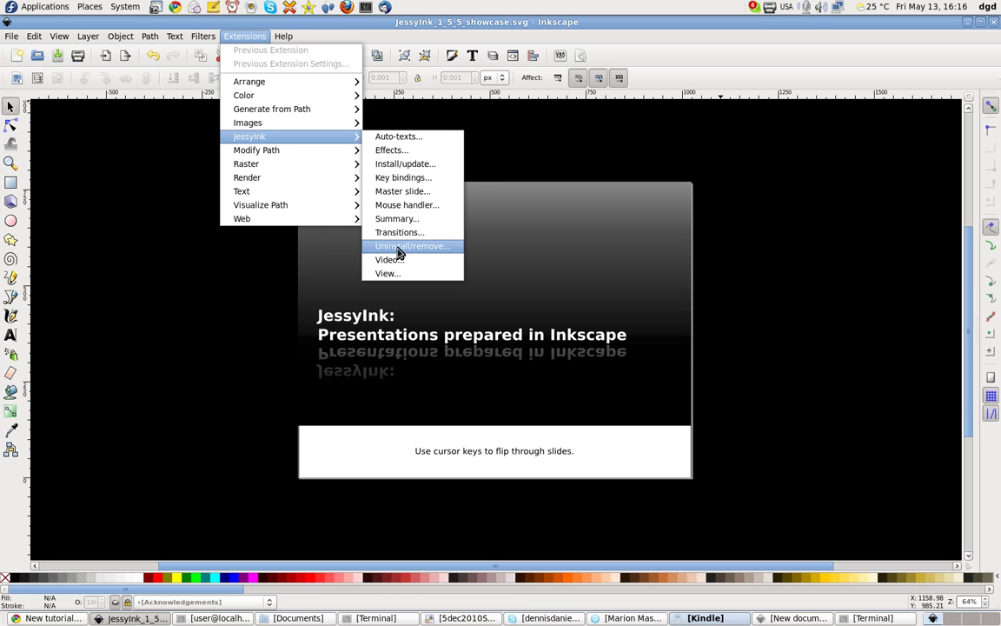
pyautogui.click(402, 221)
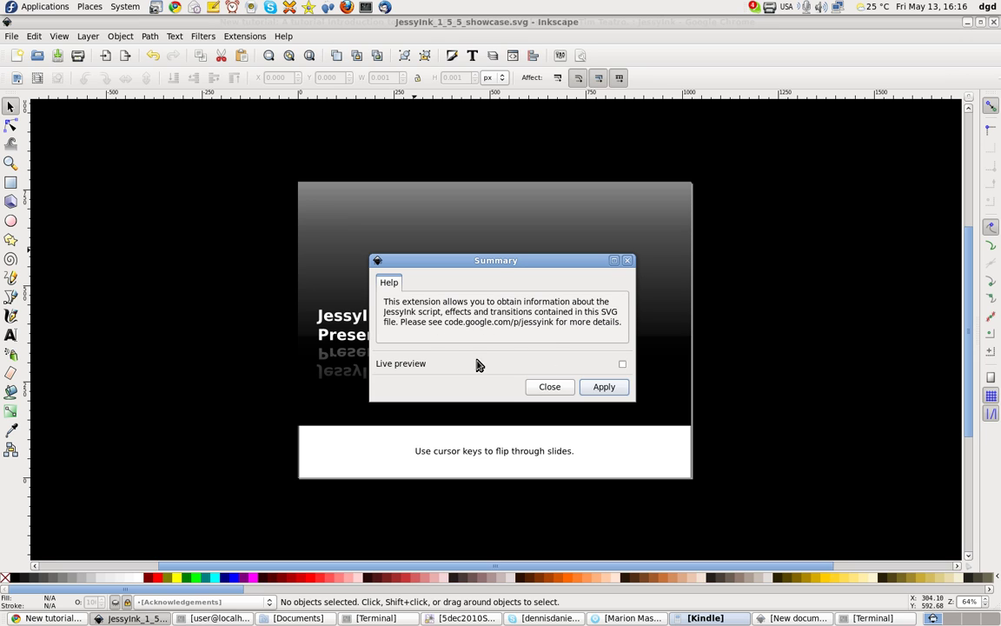
pyautogui.click(622, 365)
pyautogui.click(622, 366)
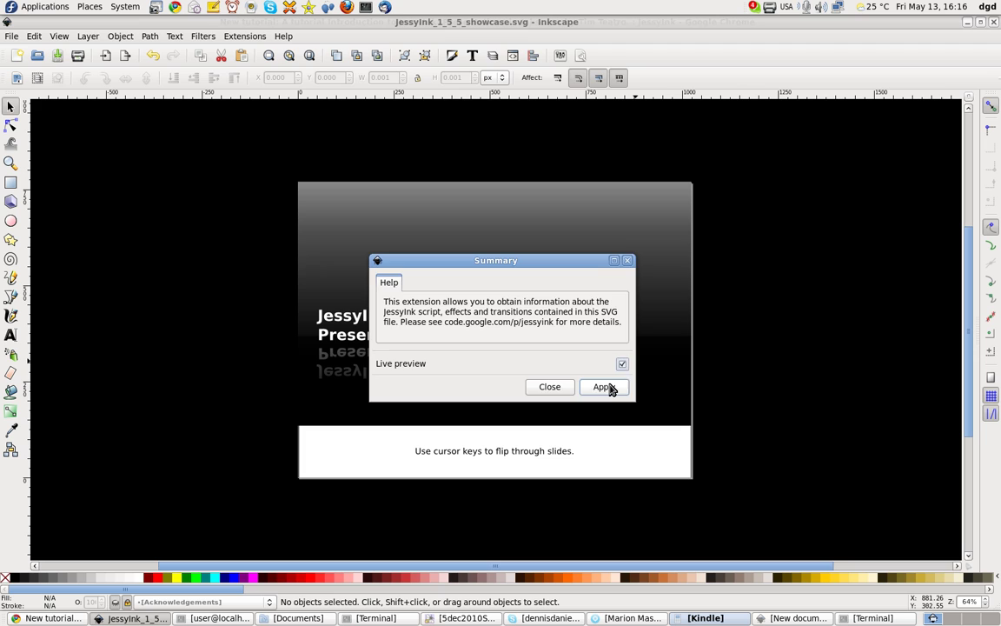
pyautogui.click(605, 387)
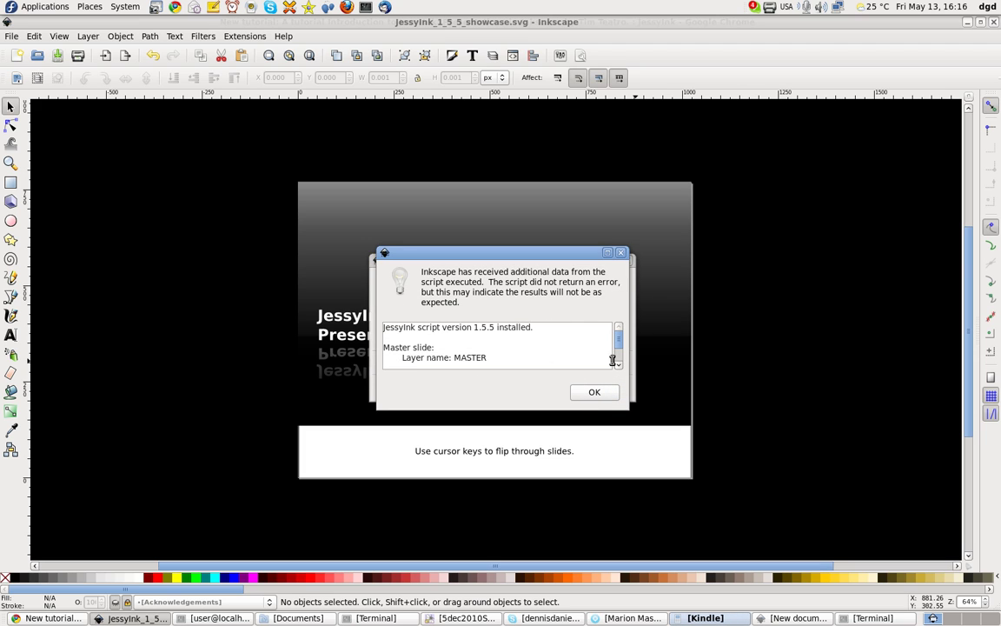
# Scroll the summary output, dismiss it, rerun Summary, and close the dialog.
pyautogui.moveTo(620, 346); pyautogui.dragTo(621, 358)
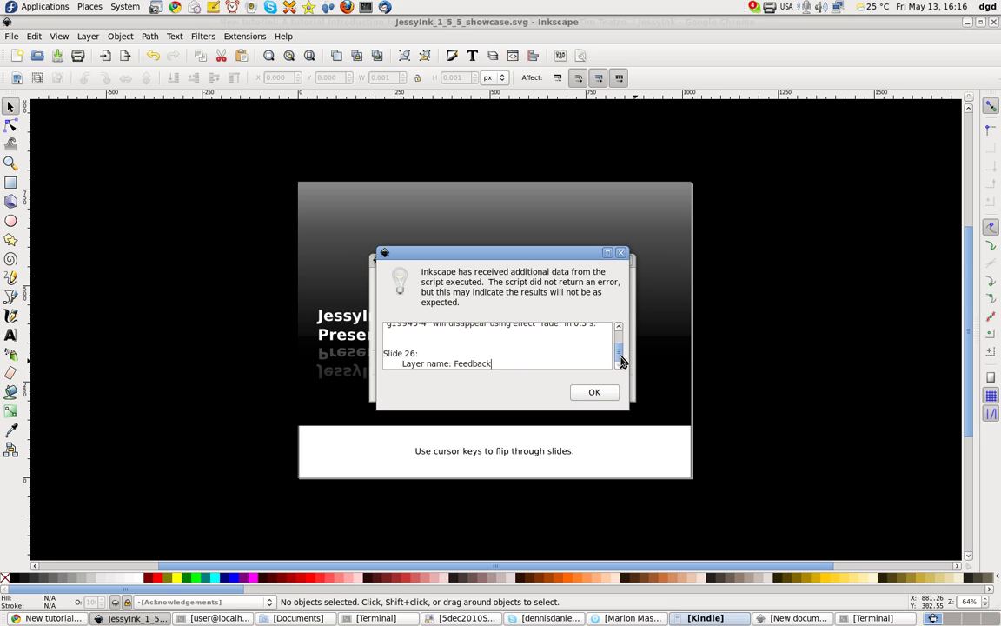
pyautogui.click(596, 393)
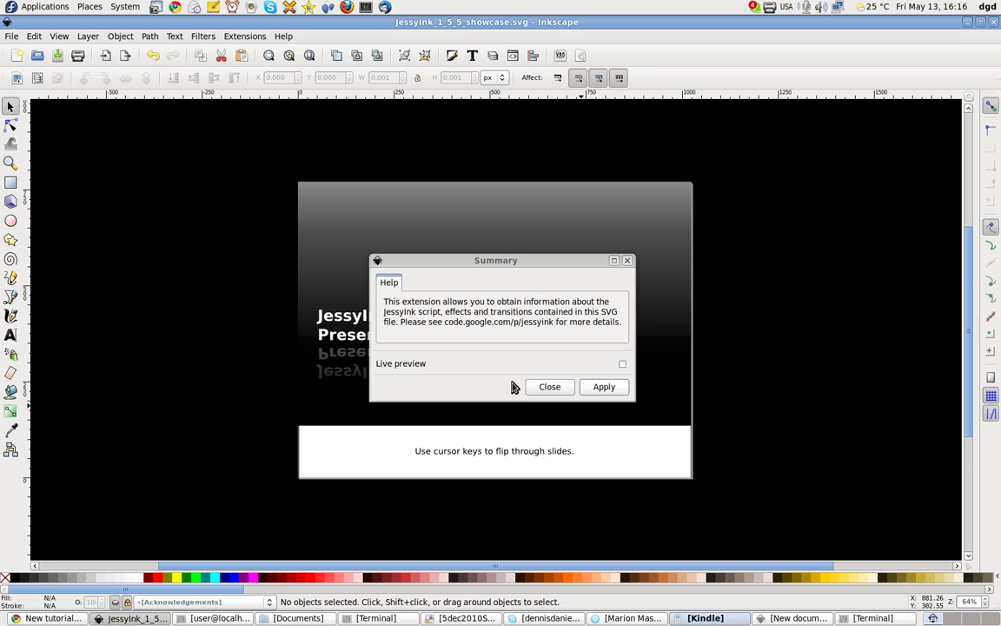
pyautogui.click(591, 390)
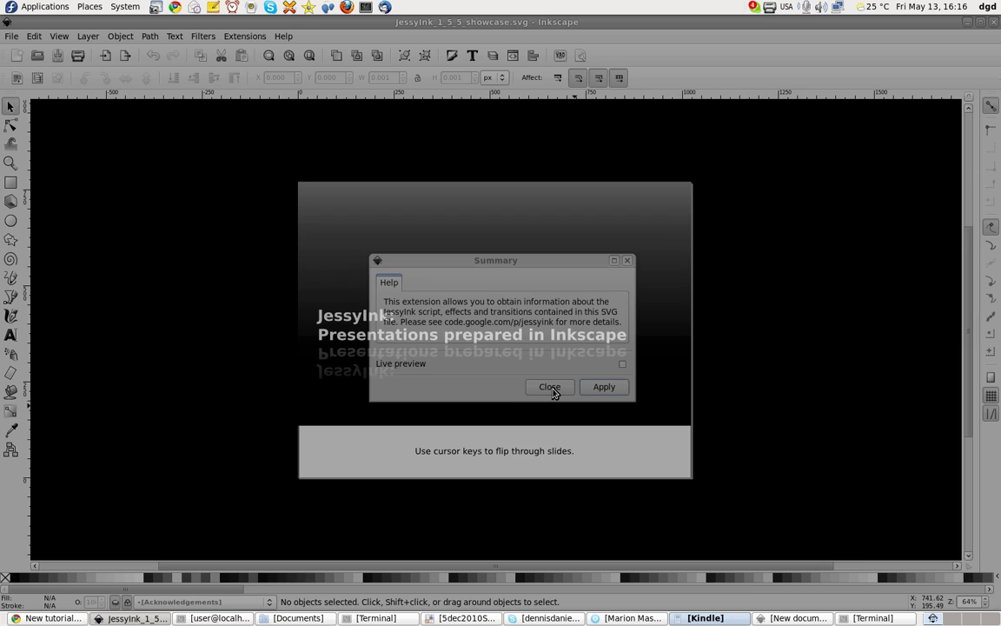
pyautogui.click(551, 388)
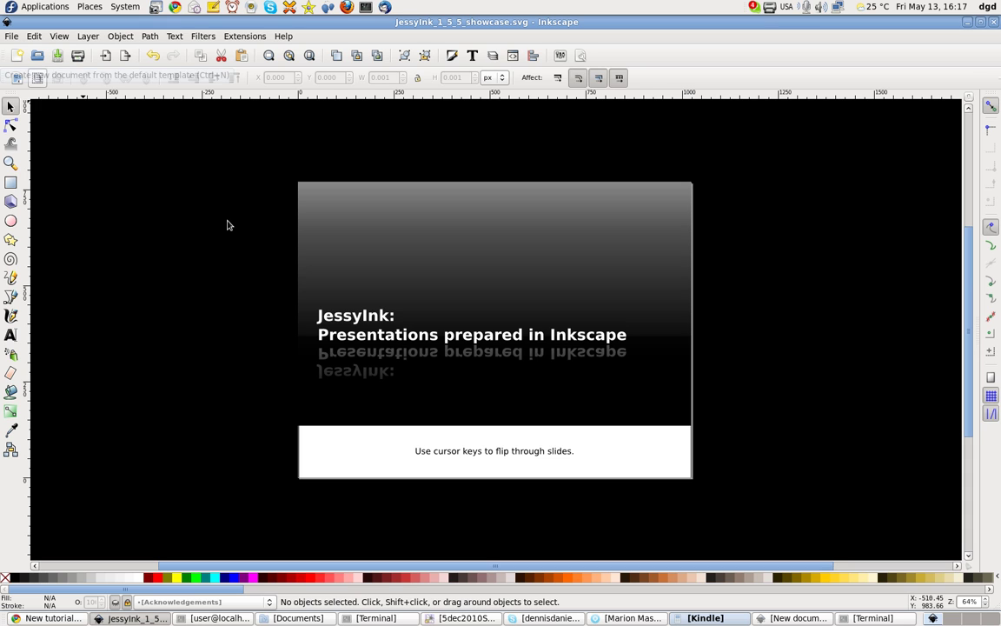
# Save the document, then save a Plain SVG copy named JessyInk_1_5_5_showcase1.svg.
pyautogui.click(11, 35)
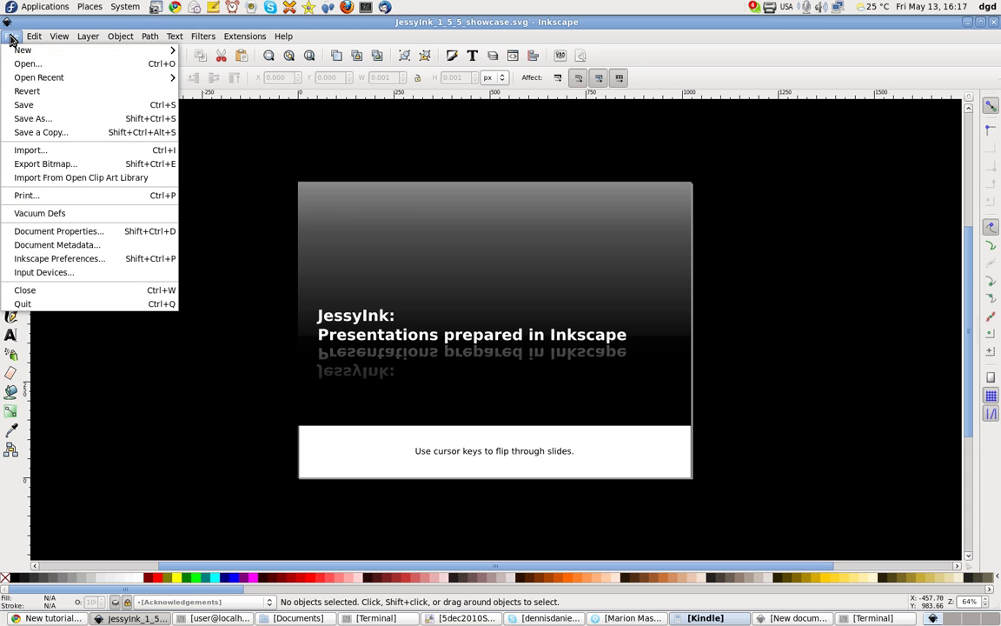
pyautogui.click(35, 106)
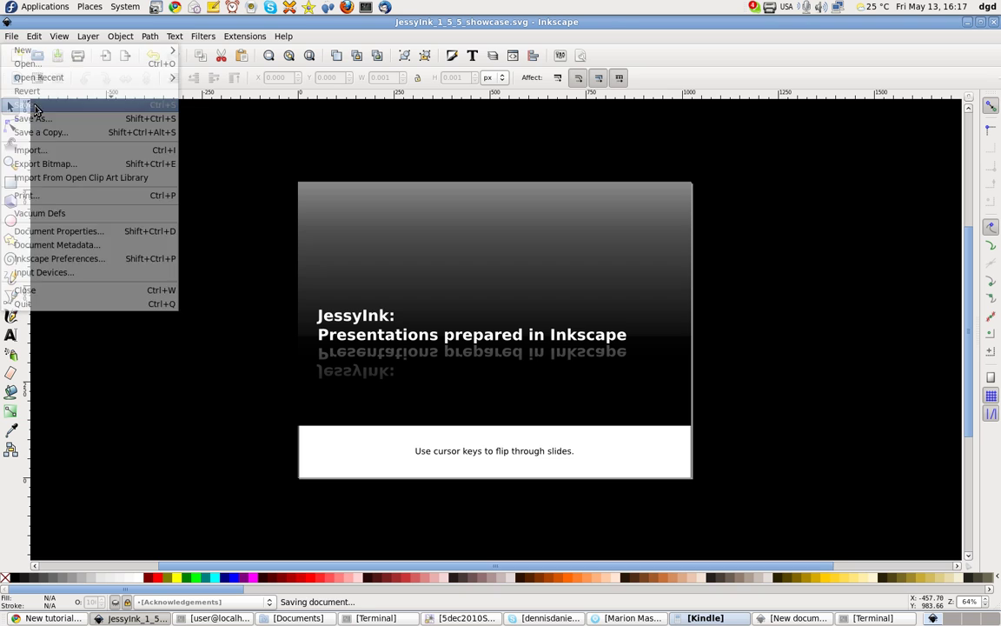
pyautogui.click(11, 35)
pyautogui.click(413, 326)
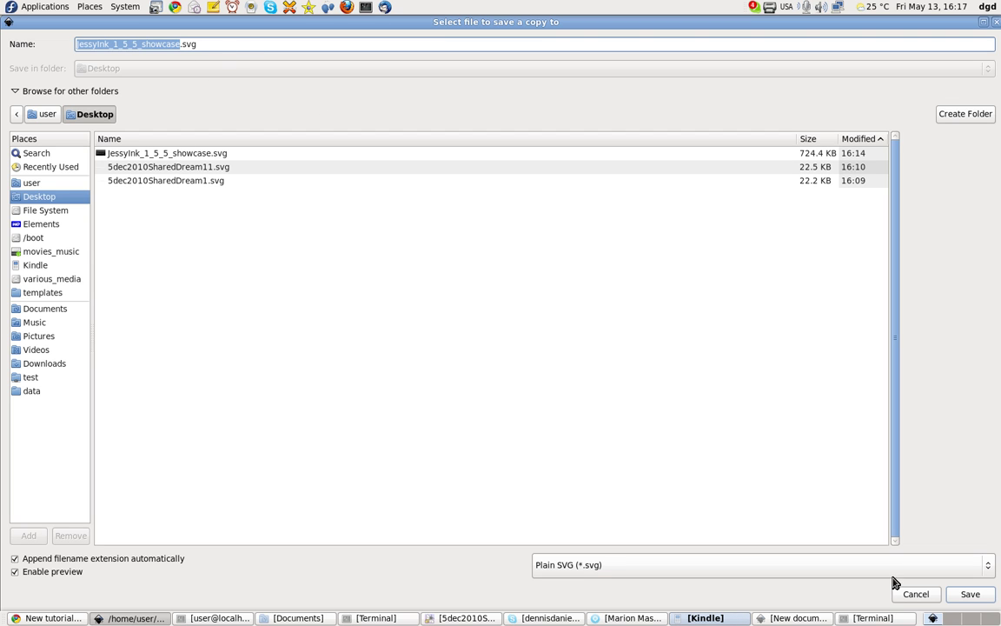
pyautogui.press('Right')
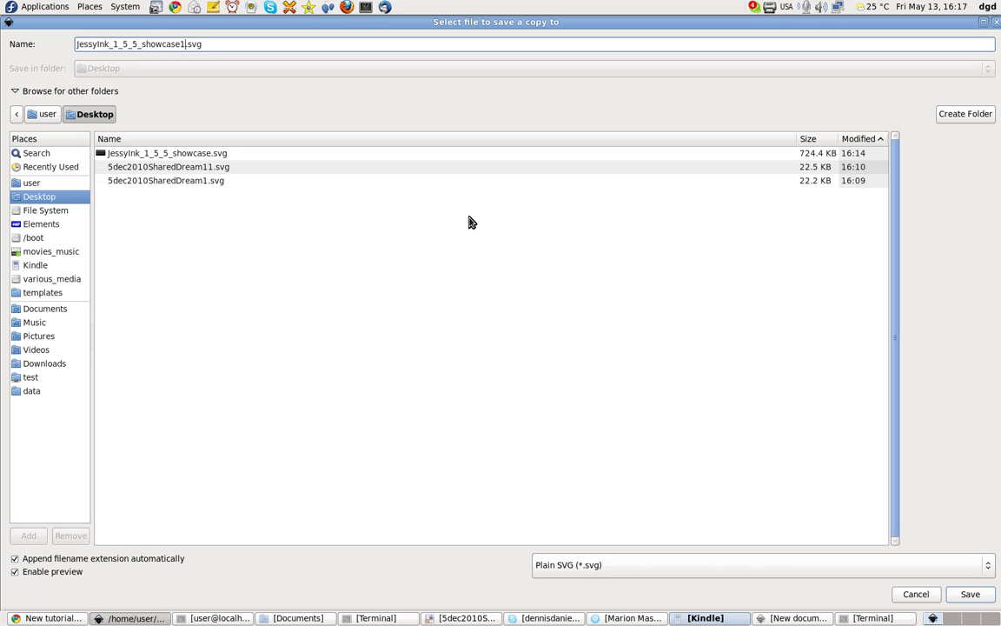
pyautogui.click(903, 567)
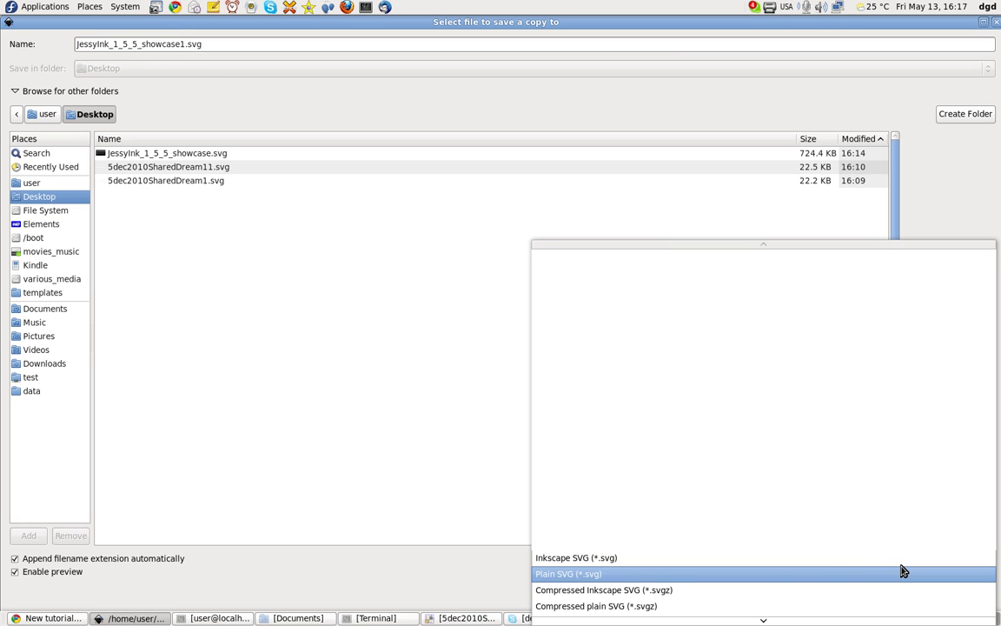
pyautogui.click(725, 574)
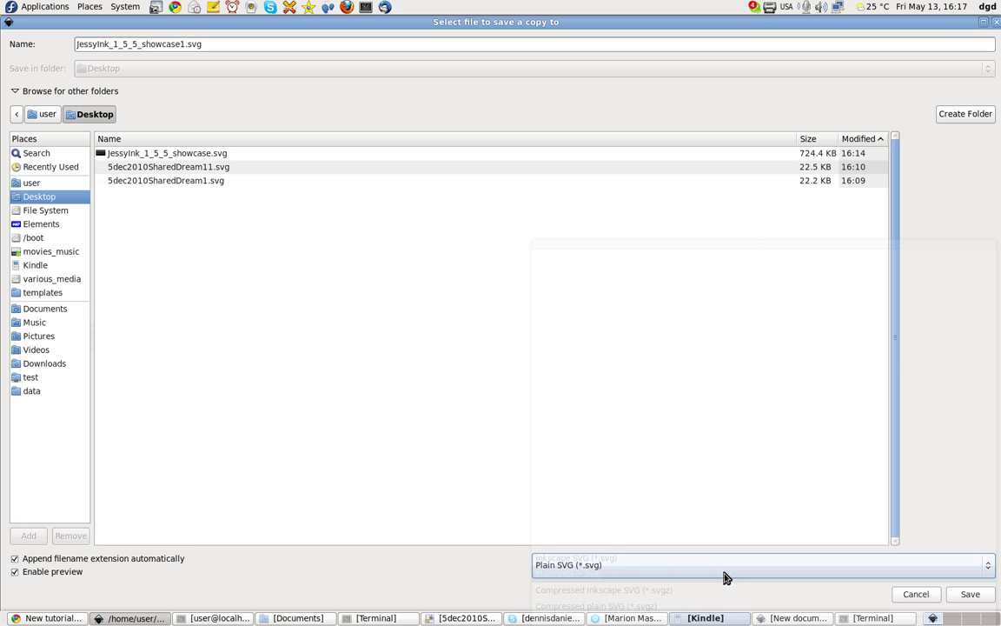
pyautogui.click(972, 597)
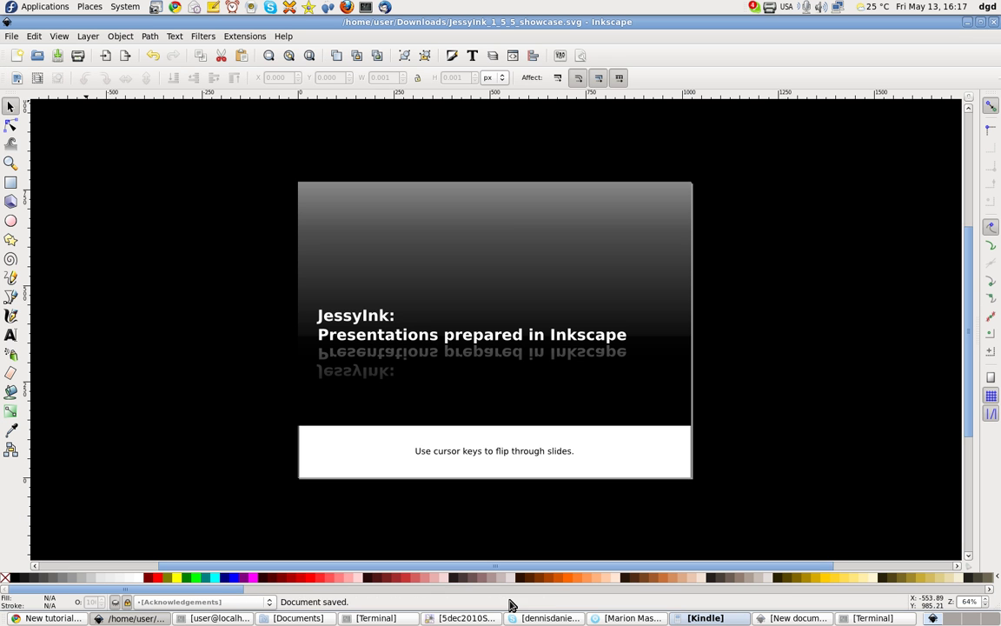
# Show the desktop and open JessyInk_1_5_5_showcase1.svg in Firefox via Open With.
pyautogui.hotkey('ctrl', 'alt', 'd')
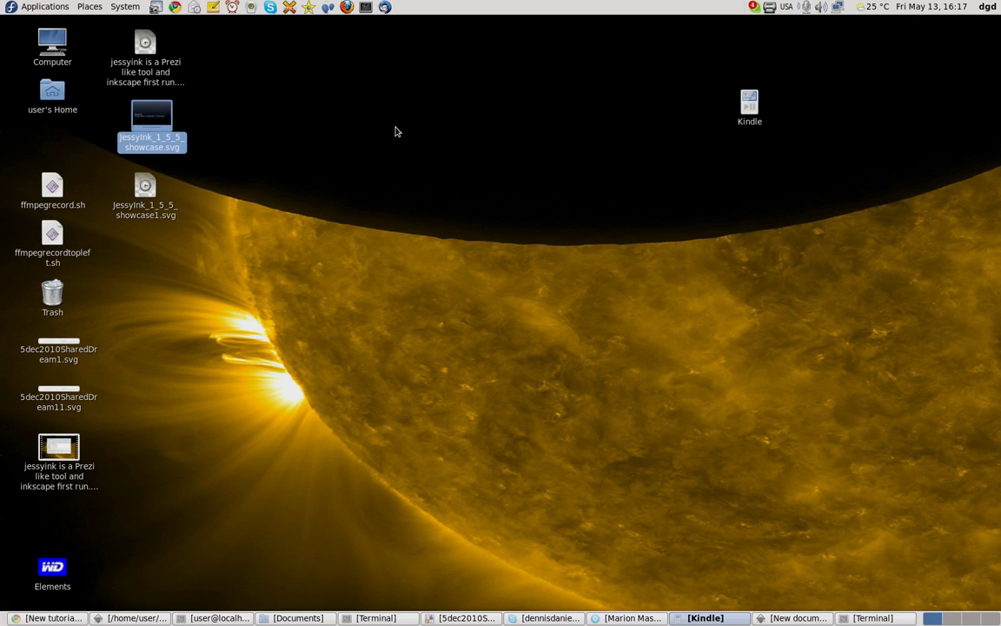
pyautogui.click(358, 204)
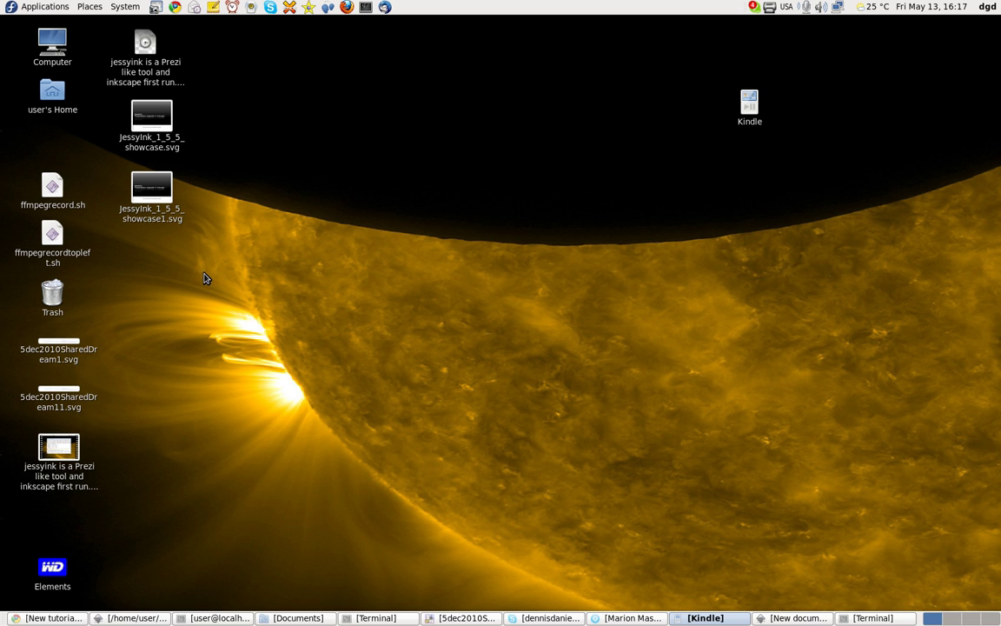
pyautogui.rightClick(154, 183)
pyautogui.moveTo(190, 205)
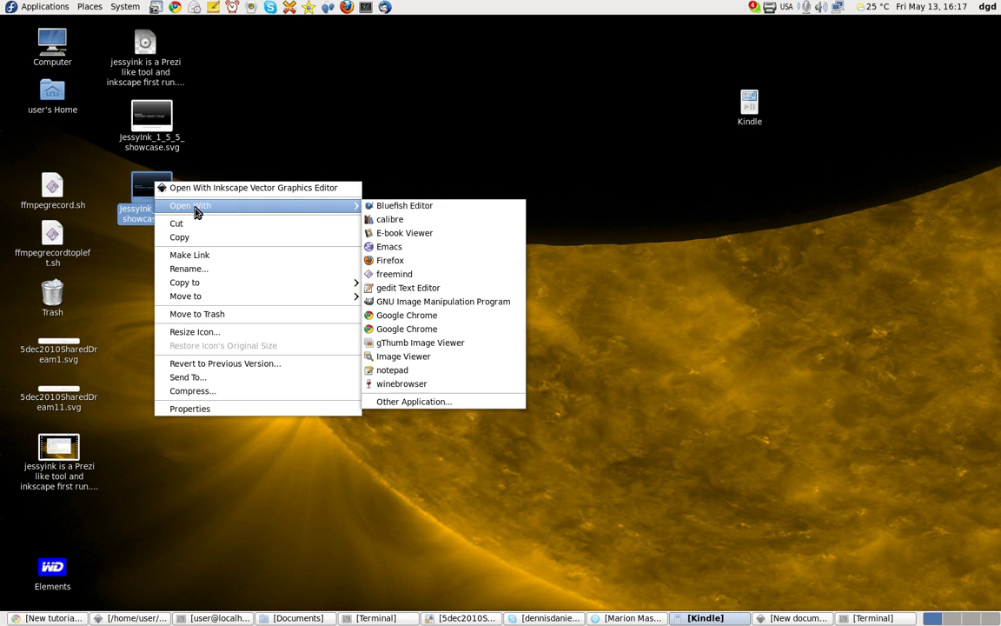
pyautogui.click(390, 260)
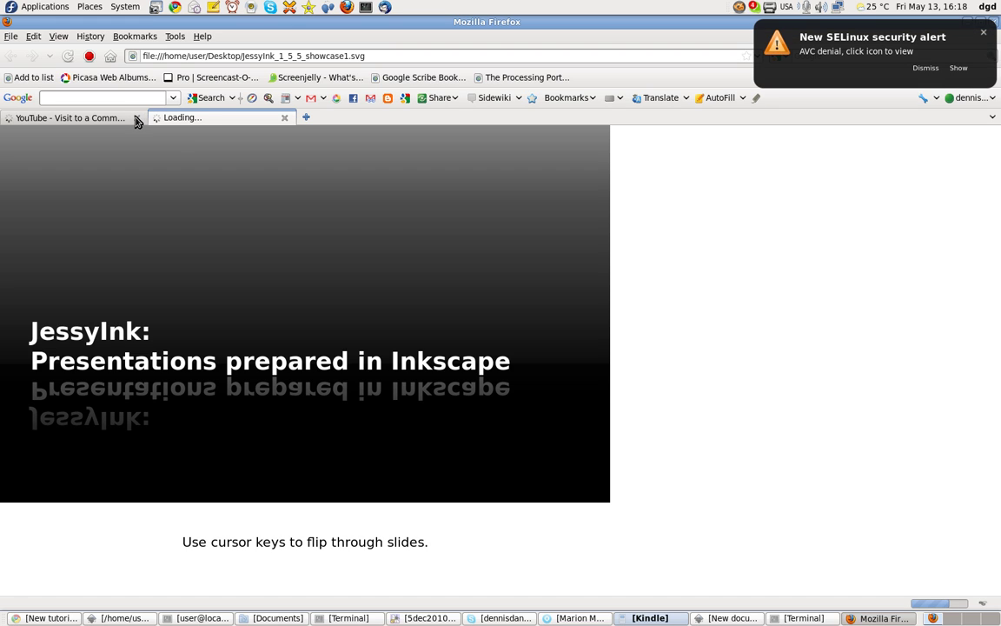
# Close the YouTube tab, leaving the JessyInk showcase1 slide as Firefox's only tab.
pyautogui.click(137, 118)
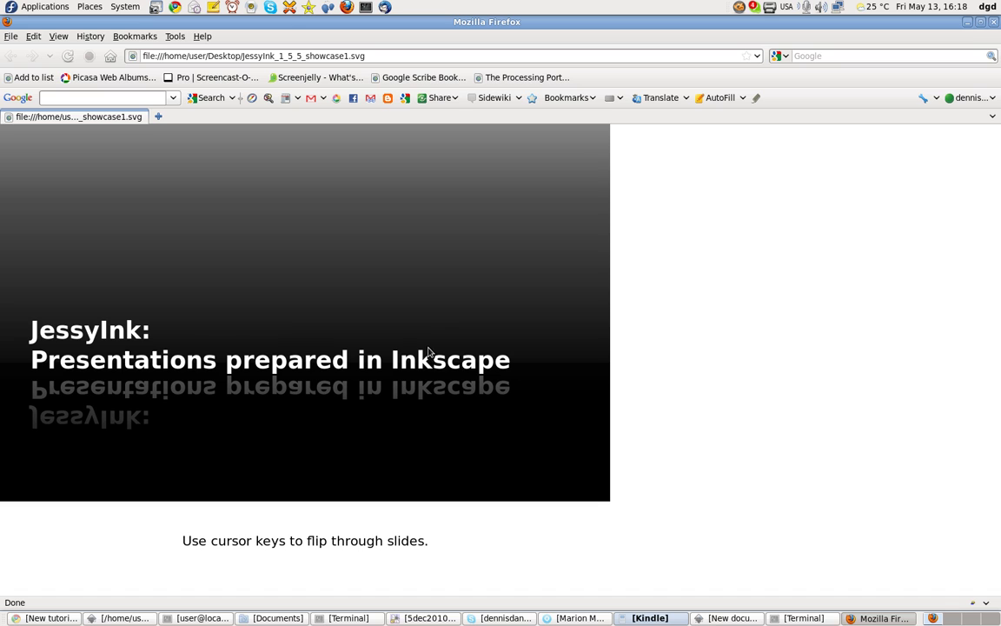
pyautogui.rightClick(380, 338)
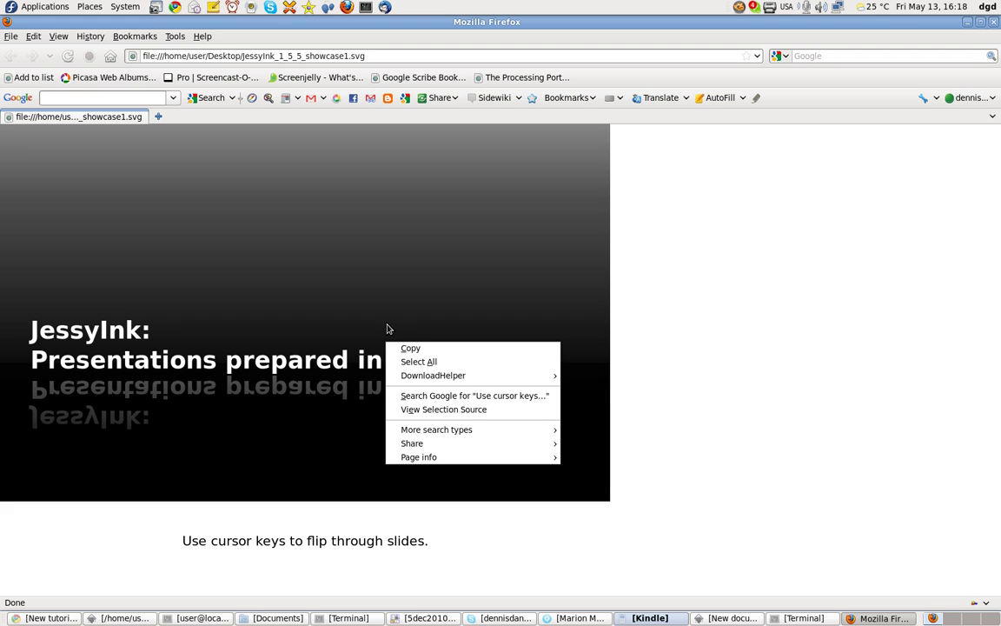
pyautogui.click(429, 410)
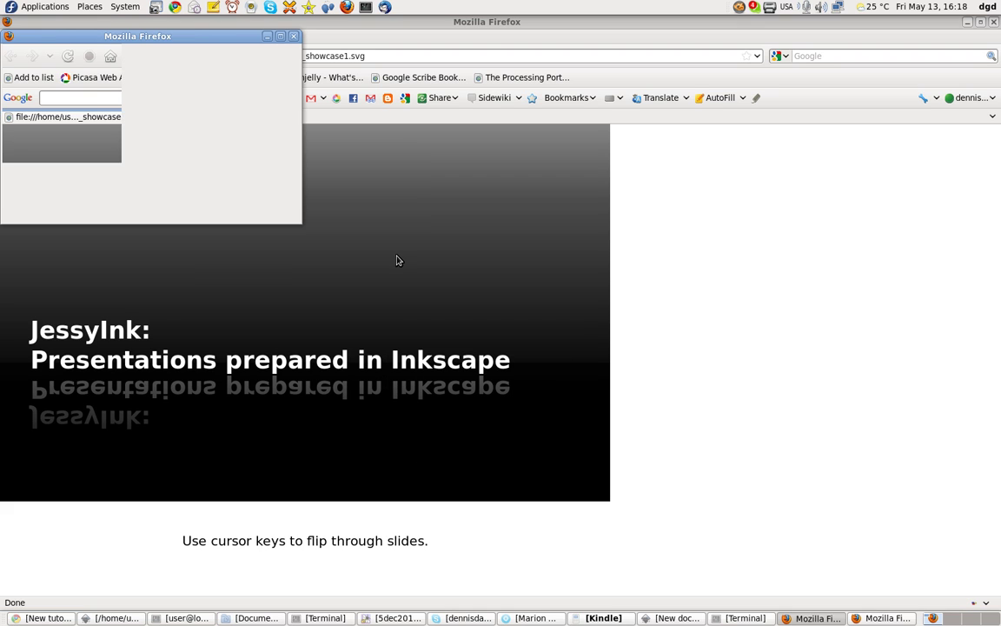
pyautogui.moveTo(263, 219); pyautogui.dragTo(4, 217)
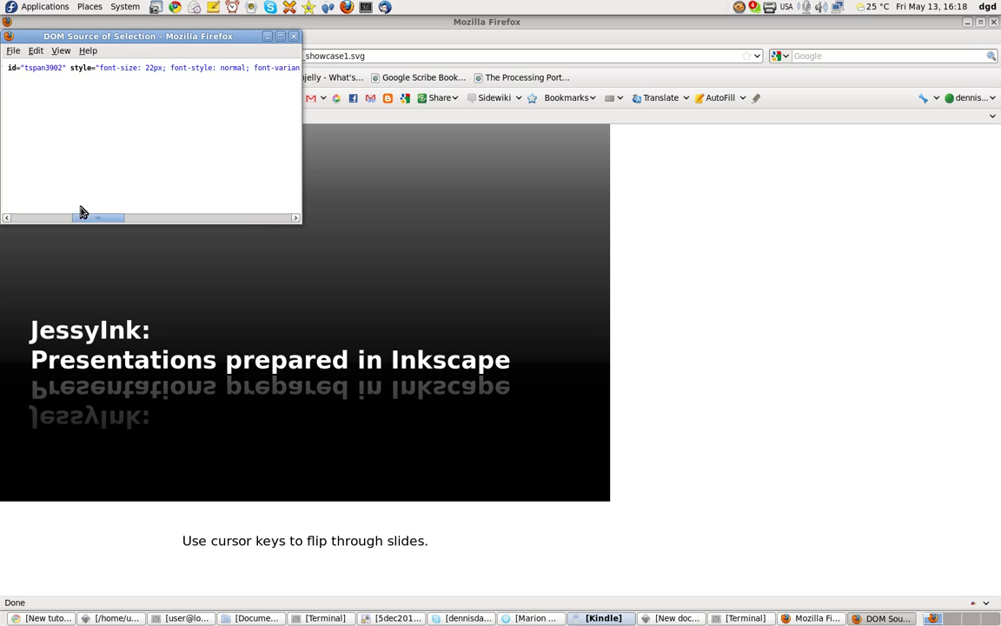
pyautogui.click(294, 36)
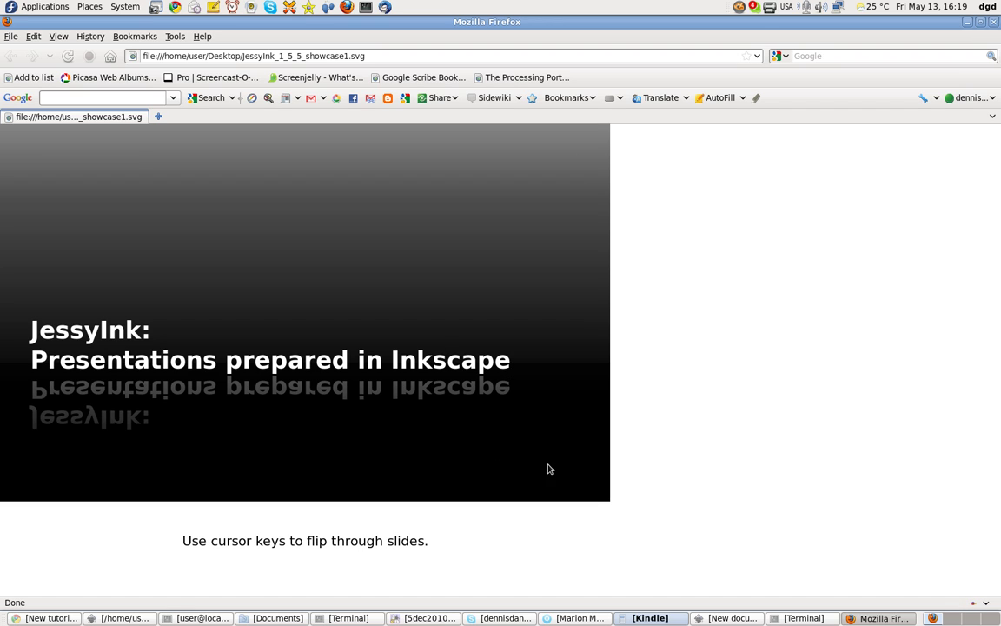
# Raise the Terminal window, with its Permission denied warning for 2010NovemberKentucky.svg, above Firefox.
pyautogui.click(343, 618)
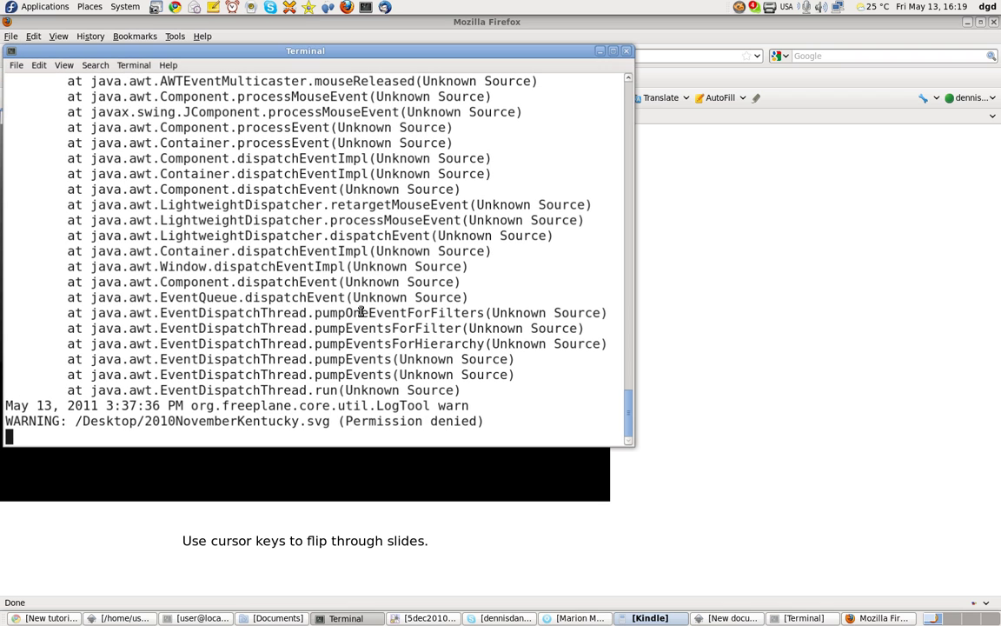